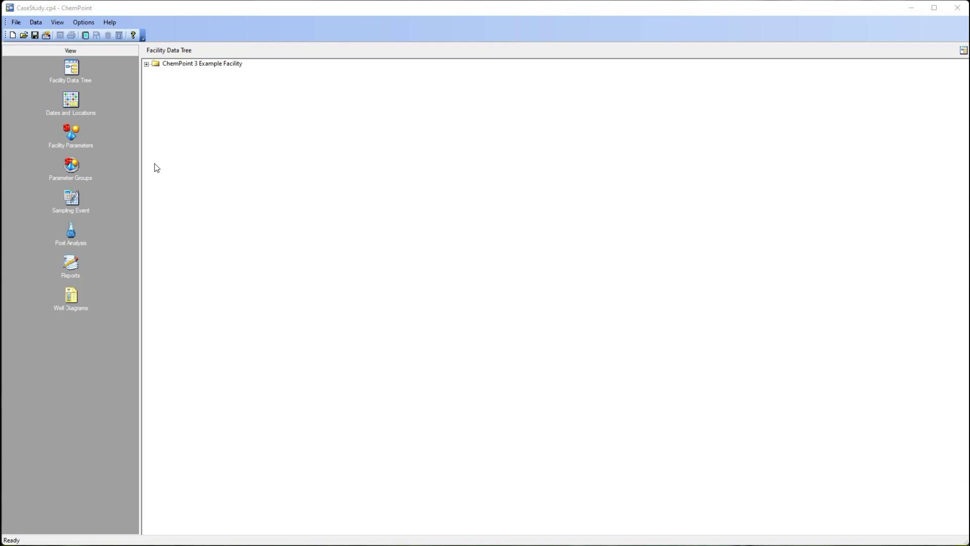
- Display the Metals parameter group and enlarge the group list so that all of its parameters fit
{"action": "left_click", "coordinate": [69, 166]}
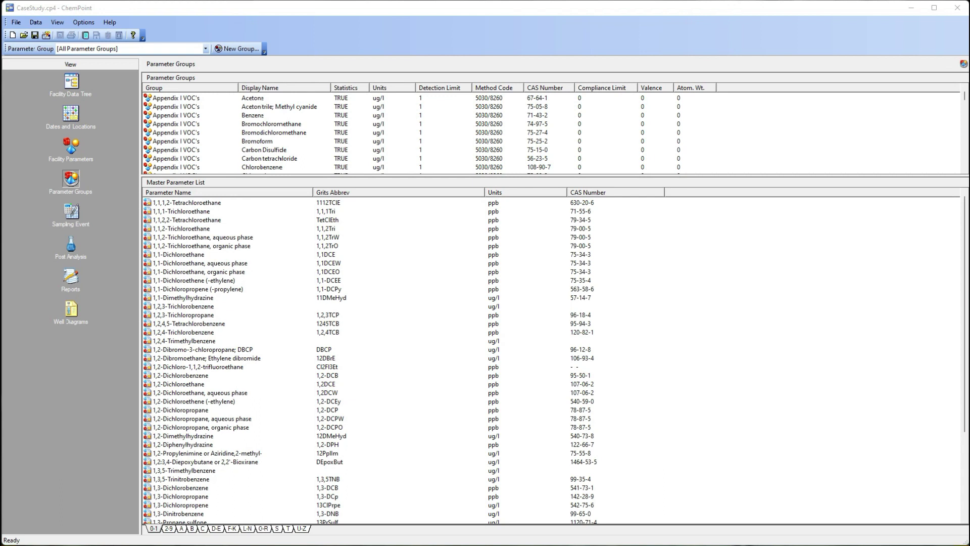
{"action": "left_click", "coordinate": [205, 49]}
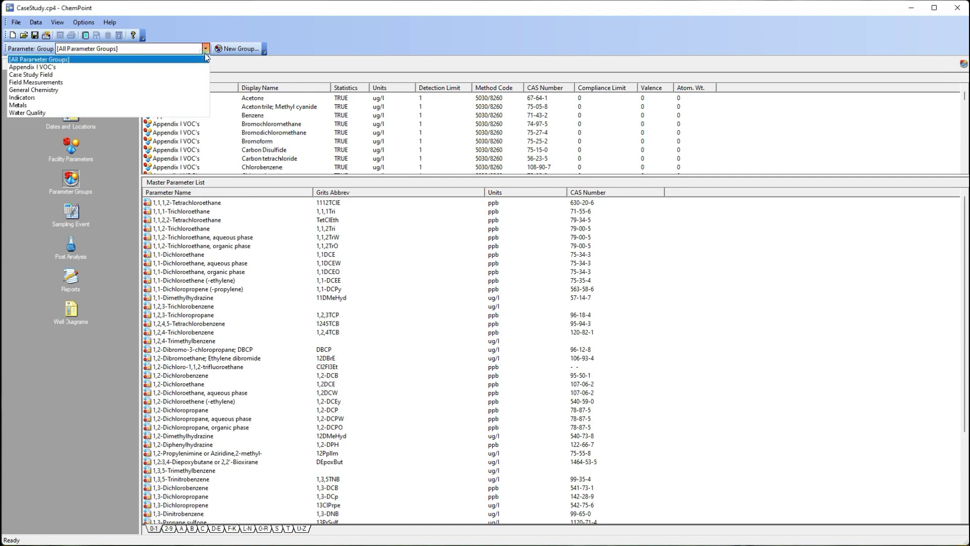
{"action": "left_click", "coordinate": [154, 105]}
{"action": "left_click_drag", "start_coordinate": [332, 176], "coordinate": [332, 274]}
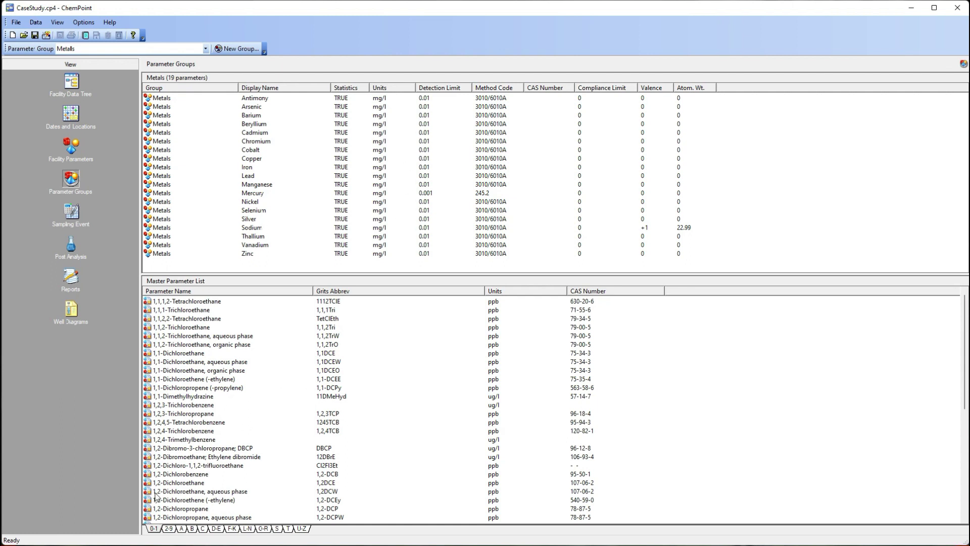
- Browse the master parameter list through its C entries and on to the L-N entries
{"action": "left_click", "coordinate": [192, 379]}
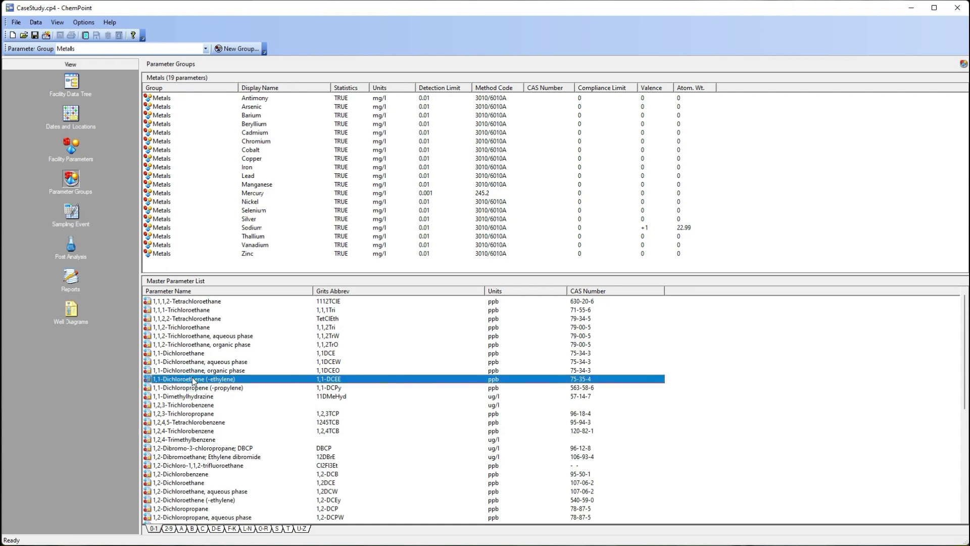
{"action": "left_click", "coordinate": [203, 528]}
{"action": "left_click", "coordinate": [247, 529]}
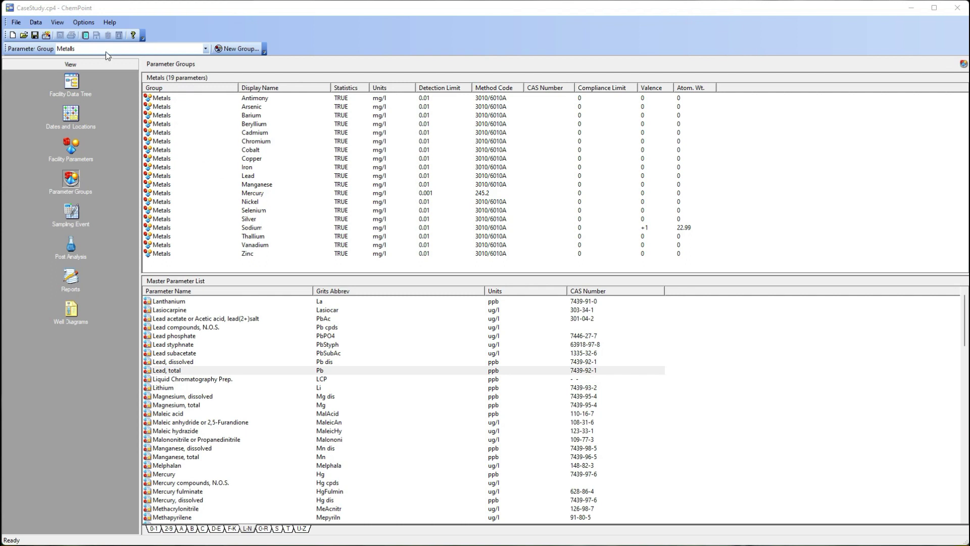
- Check the file paths configured for the Master Parameter File and the Parameter Group File, leaving the settings without changes
{"action": "left_click", "coordinate": [85, 22]}
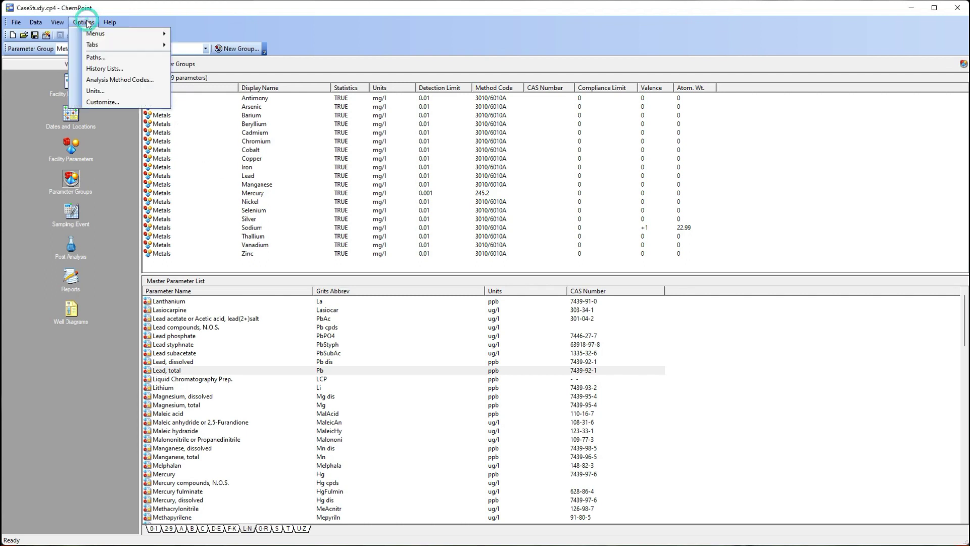
{"action": "left_click", "coordinate": [102, 57]}
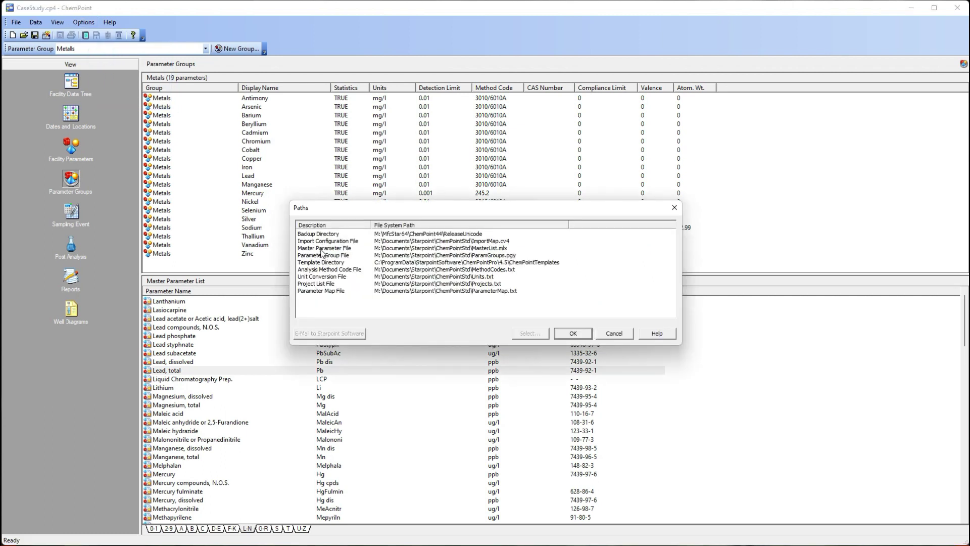
{"action": "left_click", "coordinate": [321, 249]}
{"action": "left_click", "coordinate": [321, 255]}
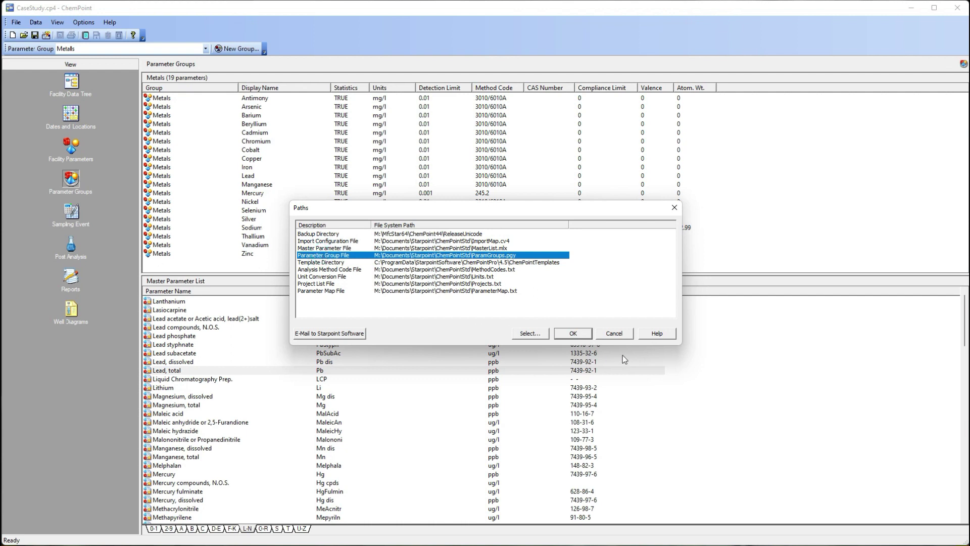
{"action": "left_click", "coordinate": [615, 334]}
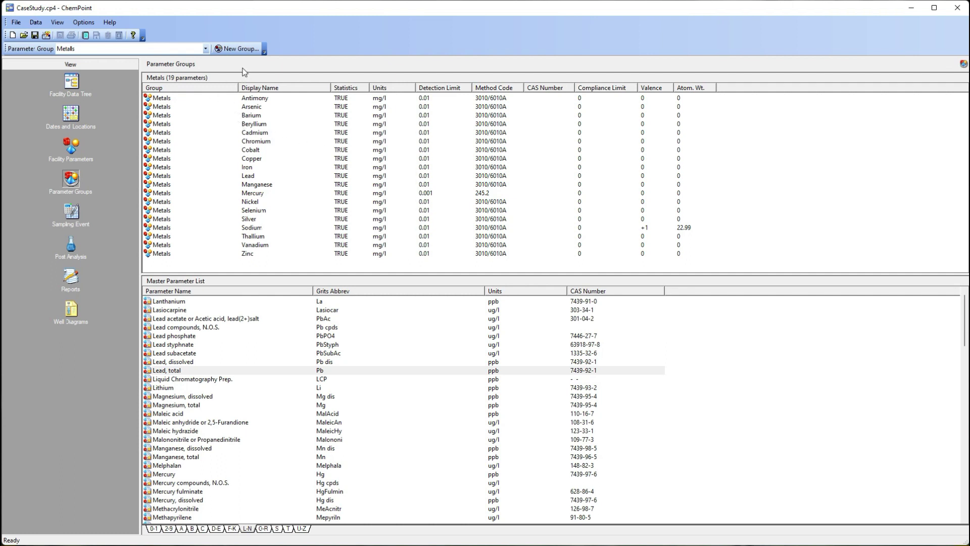
- Create a new parameter group named VideoSample
{"action": "left_click", "coordinate": [237, 48]}
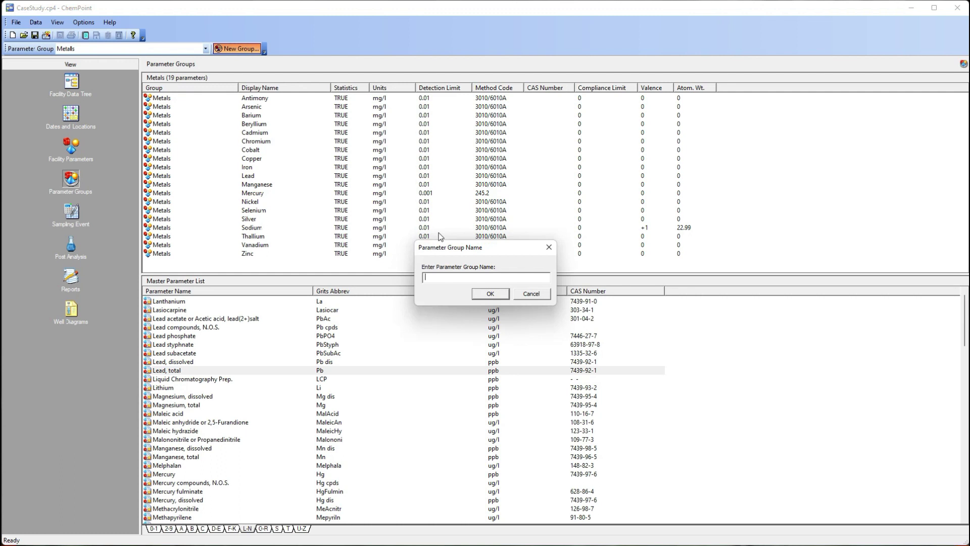
{"action": "type", "text": "VideoSample"}
{"action": "left_click", "coordinate": [491, 295]}
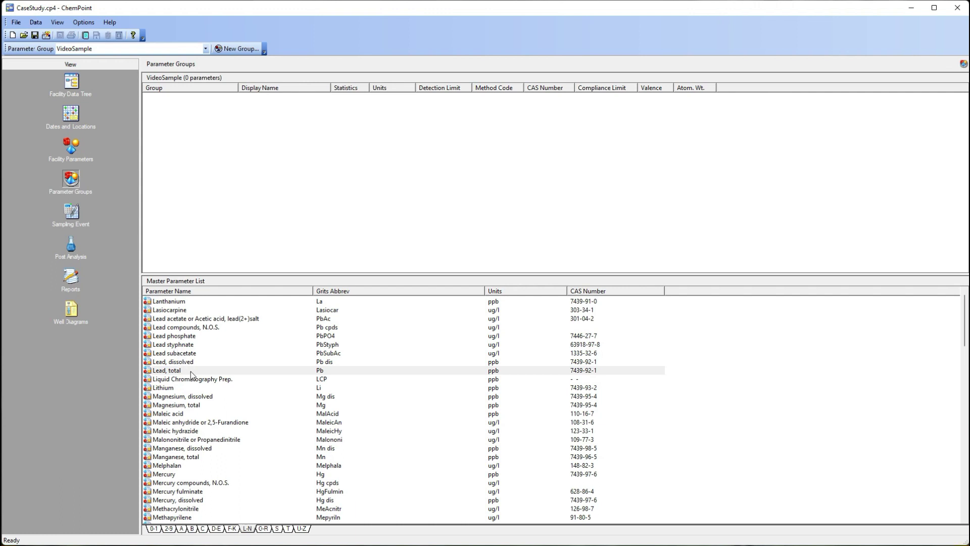
- Add Lead, total, Cadmium, total and Cesium from the master parameter list to the VideoSample group
{"action": "double_click", "coordinate": [357, 373]}
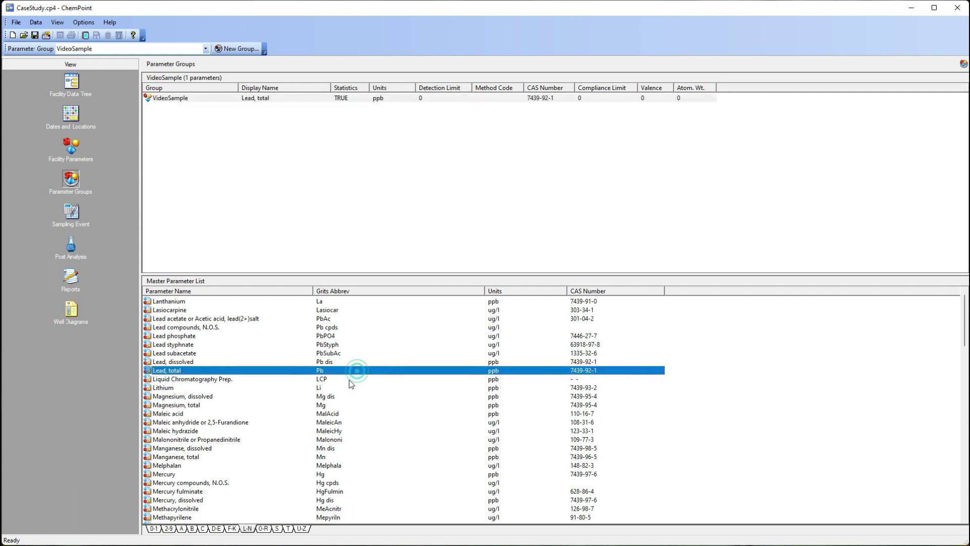
{"action": "left_click", "coordinate": [203, 529]}
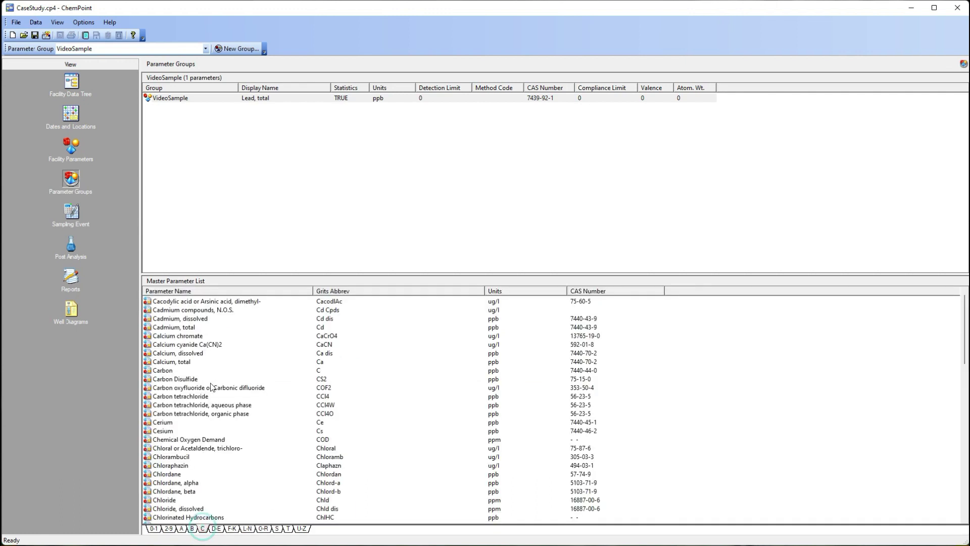
{"action": "double_click", "coordinate": [179, 329]}
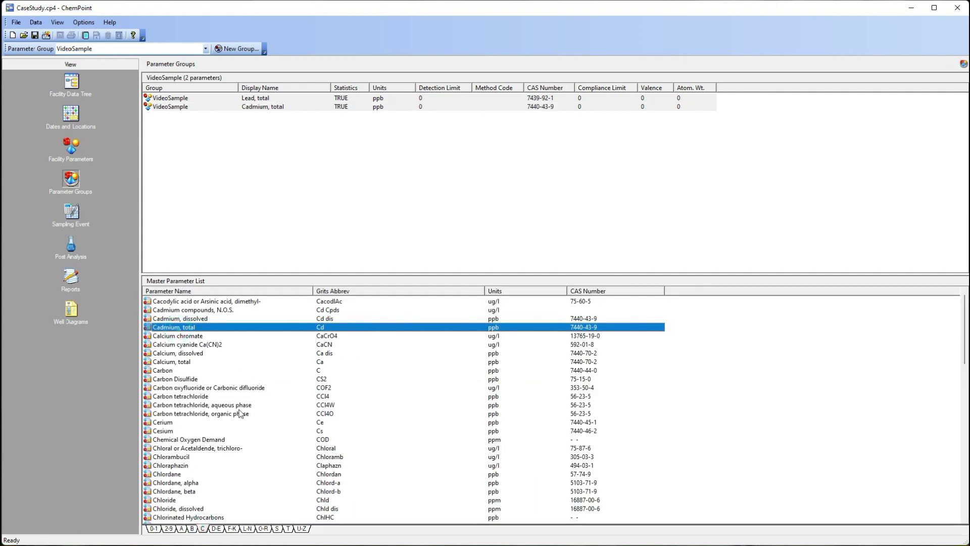
{"action": "double_click", "coordinate": [160, 432]}
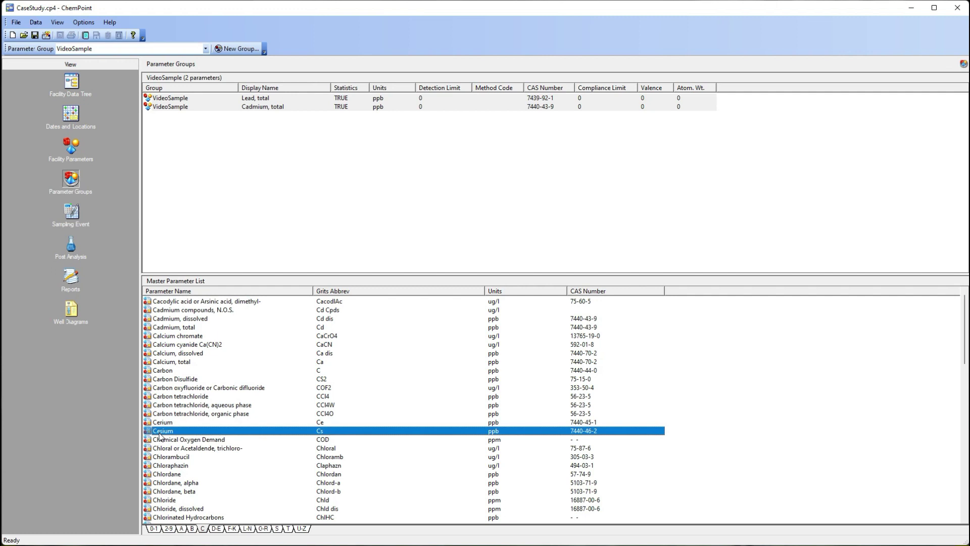
- Set the detection limit of Cadmium, total in the VideoSample group to 10
{"action": "double_click", "coordinate": [391, 105]}
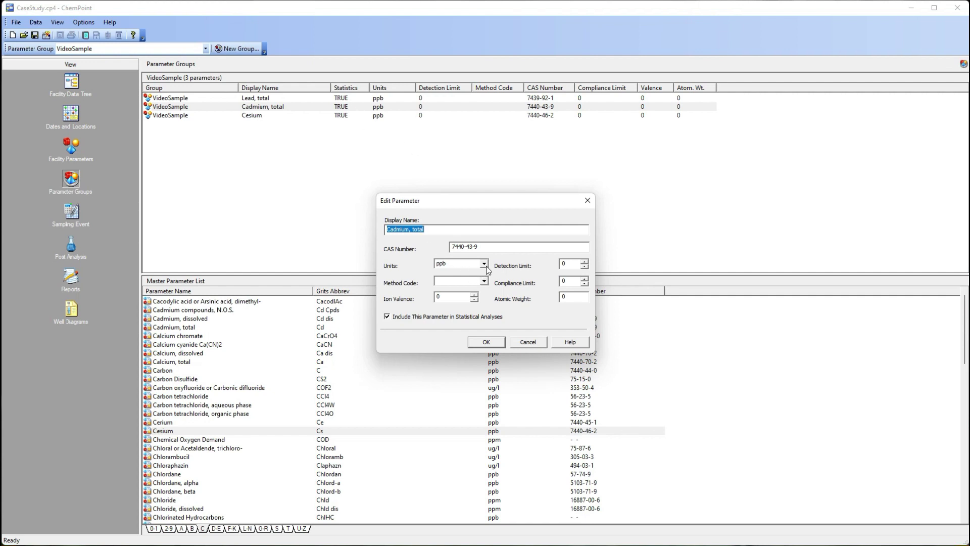
{"action": "left_click", "coordinate": [571, 265]}
{"action": "double_click", "coordinate": [572, 265]}
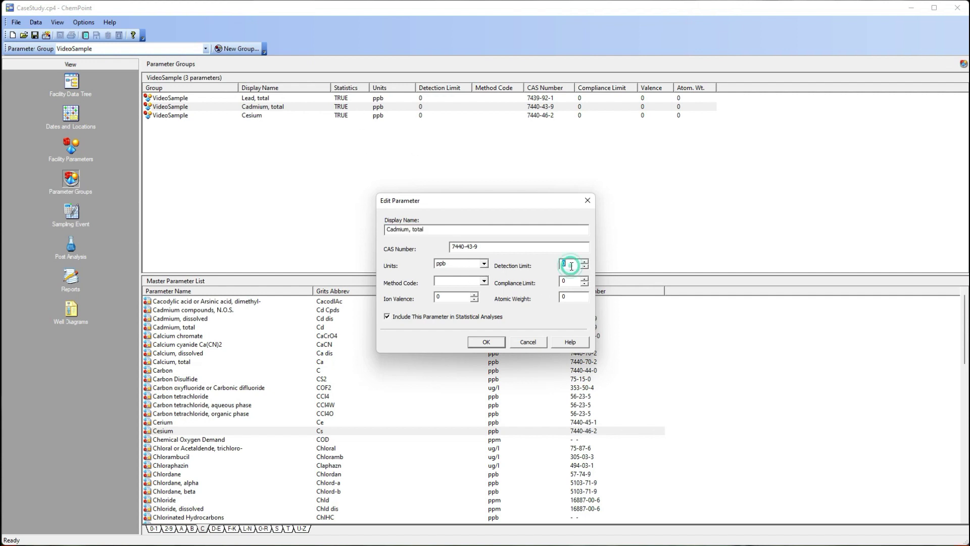
{"action": "type", "text": "10"}
{"action": "left_click", "coordinate": [486, 341]}
- Set the detection limit of Cesium in the VideoSample group to 2
{"action": "left_click", "coordinate": [422, 115]}
{"action": "double_click", "coordinate": [423, 116]}
{"action": "left_click", "coordinate": [572, 264]}
{"action": "double_click", "coordinate": [571, 264]}
{"action": "type", "text": "2"}
{"action": "left_click", "coordinate": [495, 344]}
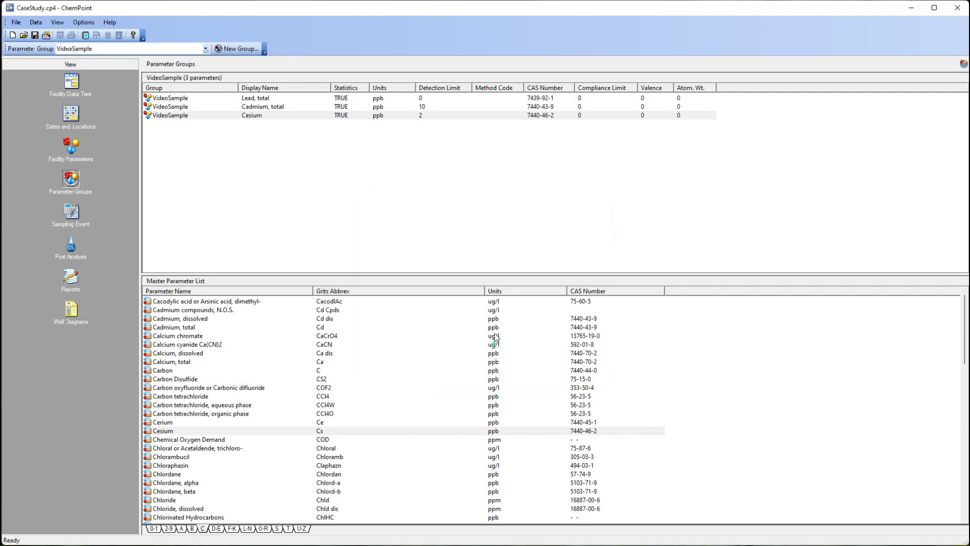
- Set the detection limit of Lead, total in the VideoSample group to 2
{"action": "left_click", "coordinate": [422, 98]}
{"action": "double_click", "coordinate": [423, 97]}
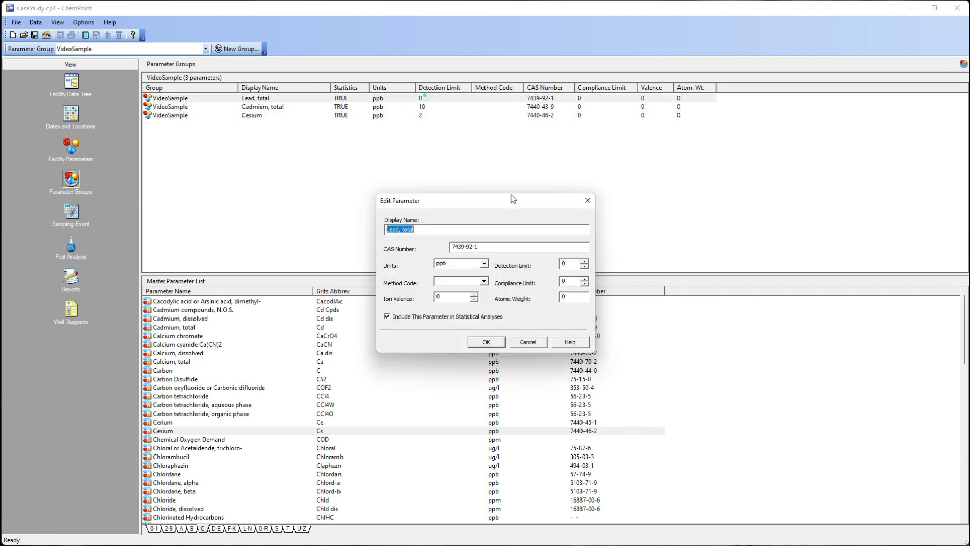
{"action": "double_click", "coordinate": [573, 263]}
{"action": "type", "text": "2"}
{"action": "left_click", "coordinate": [481, 343]}
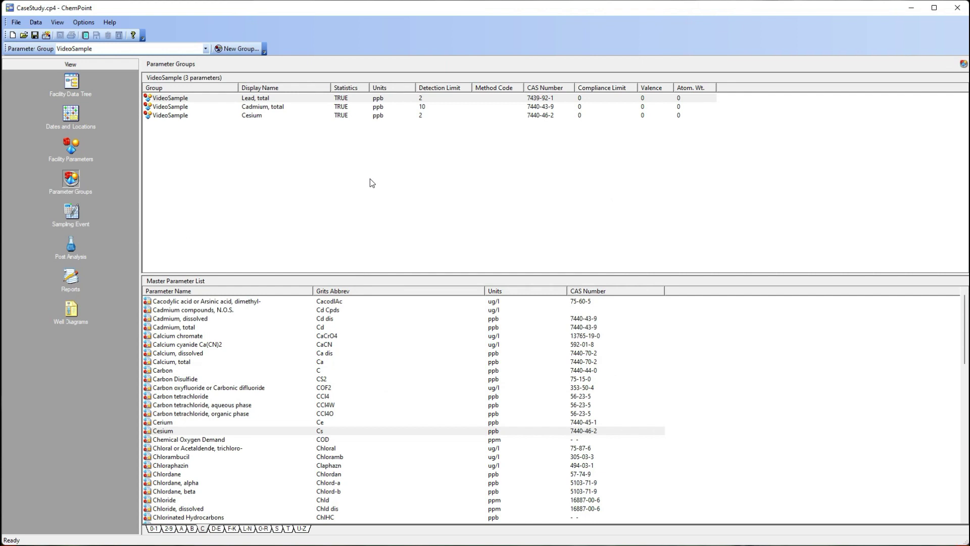
- Reorder the VideoSample parameters to Cesium, Cadmium, total and Lead, total
{"action": "key", "text": "Down"}
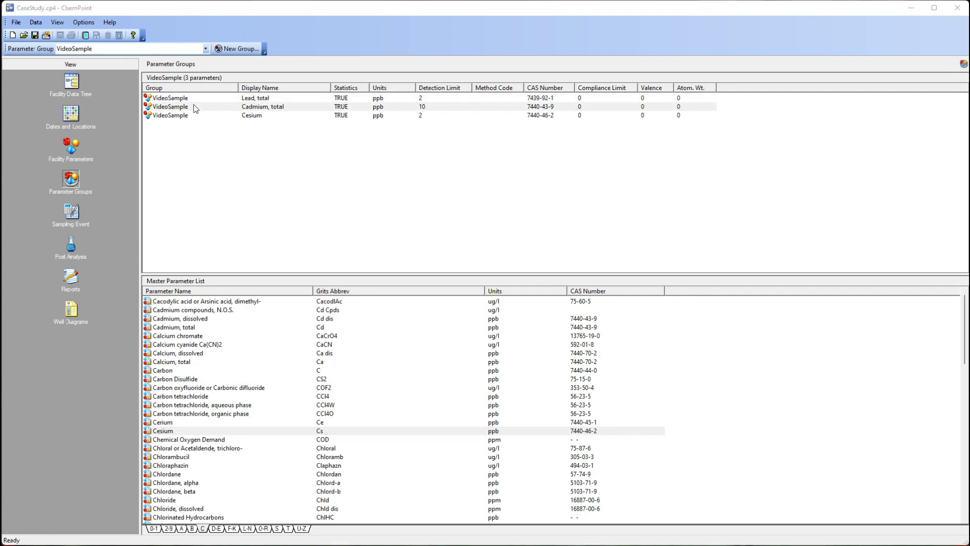
{"action": "left_click_drag", "start_coordinate": [192, 105], "coordinate": [176, 130]}
{"action": "left_click", "coordinate": [168, 110]}
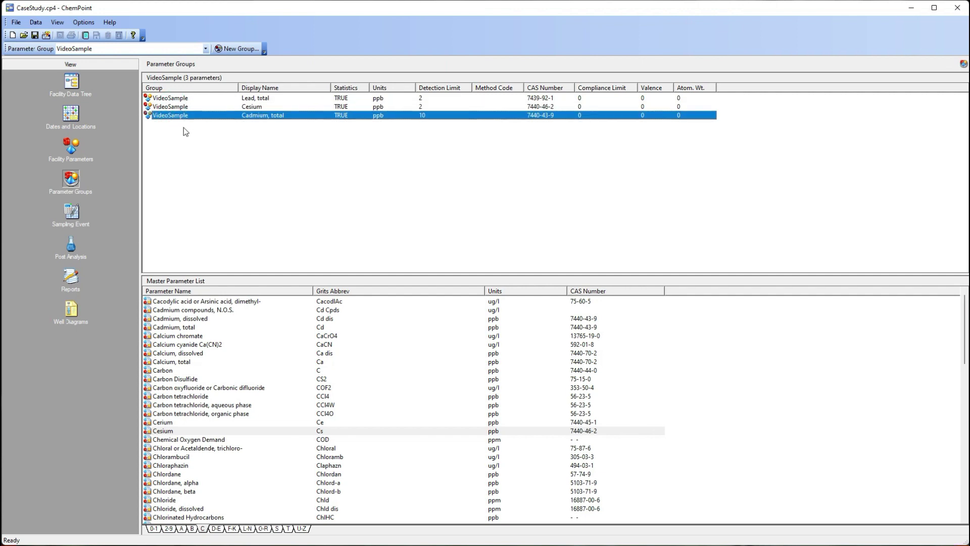
{"action": "left_click", "coordinate": [188, 98]}
{"action": "left_click_drag", "start_coordinate": [190, 103], "coordinate": [180, 127]}
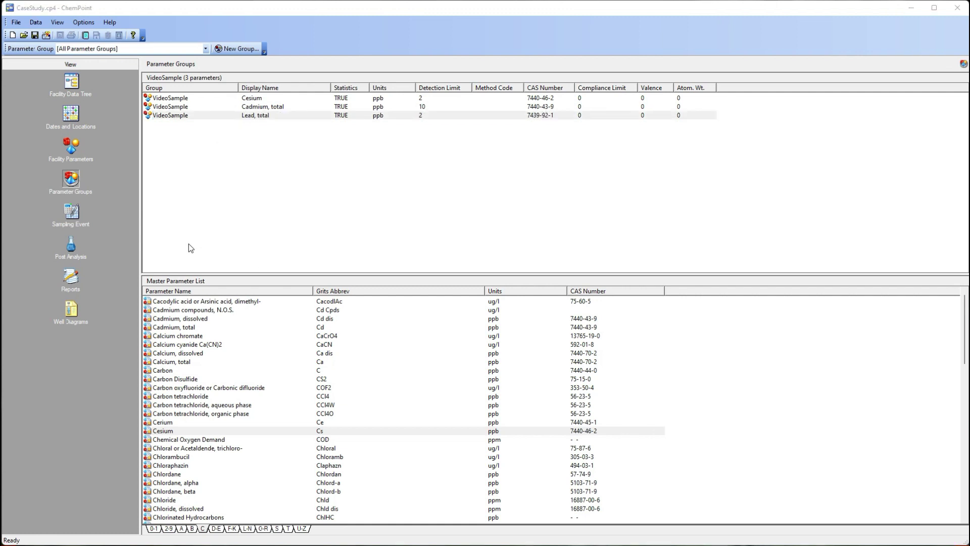
- Create a new sampling event with collection and event date 12/28/2022
{"action": "left_click", "coordinate": [72, 214]}
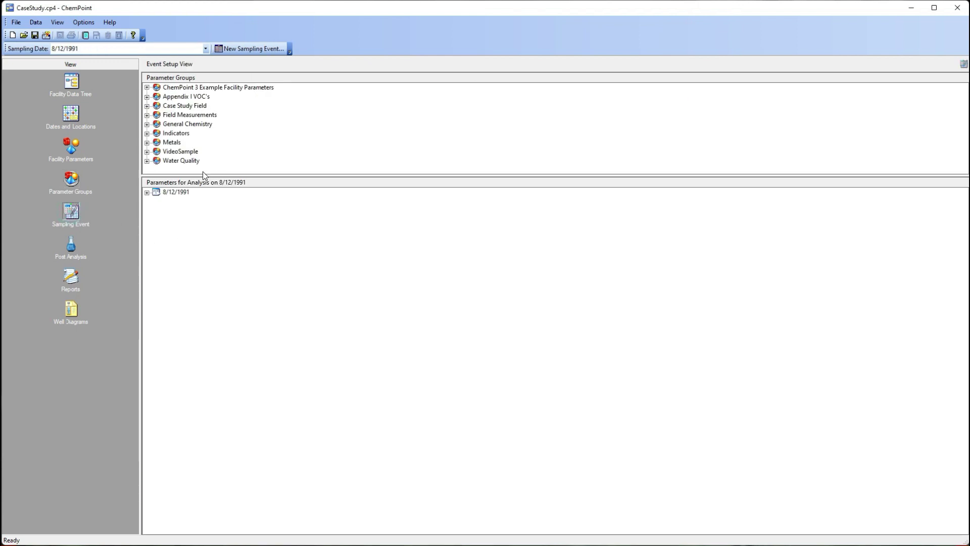
{"action": "left_click", "coordinate": [247, 49]}
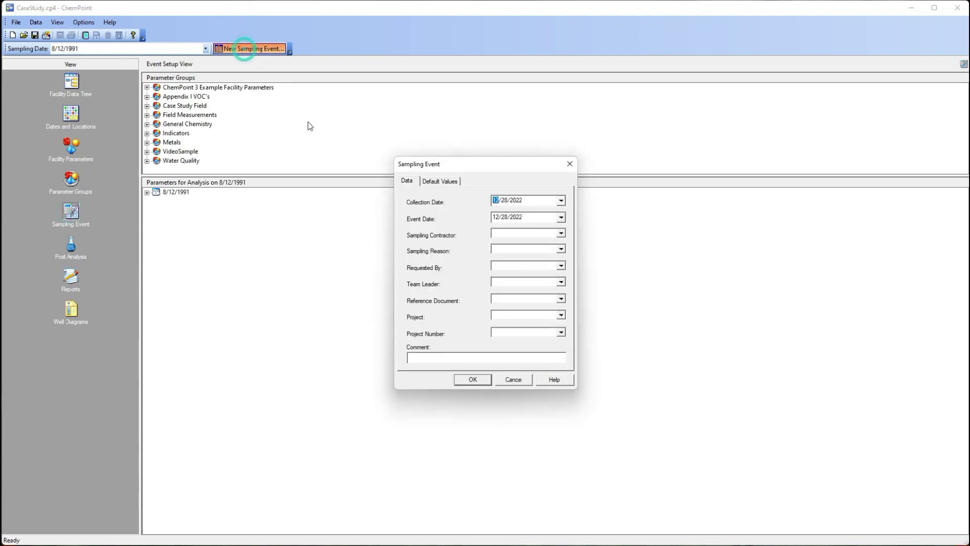
{"action": "left_click", "coordinate": [480, 382]}
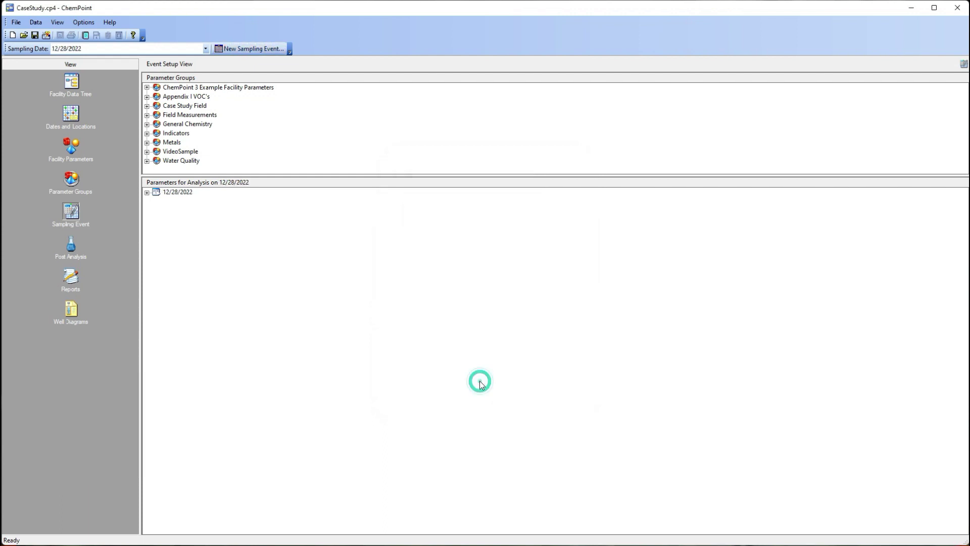
- Add the VideoSample parameter group to all sampling locations of the 12/28/2022 event, accepting it for each location
{"action": "left_click", "coordinate": [146, 193]}
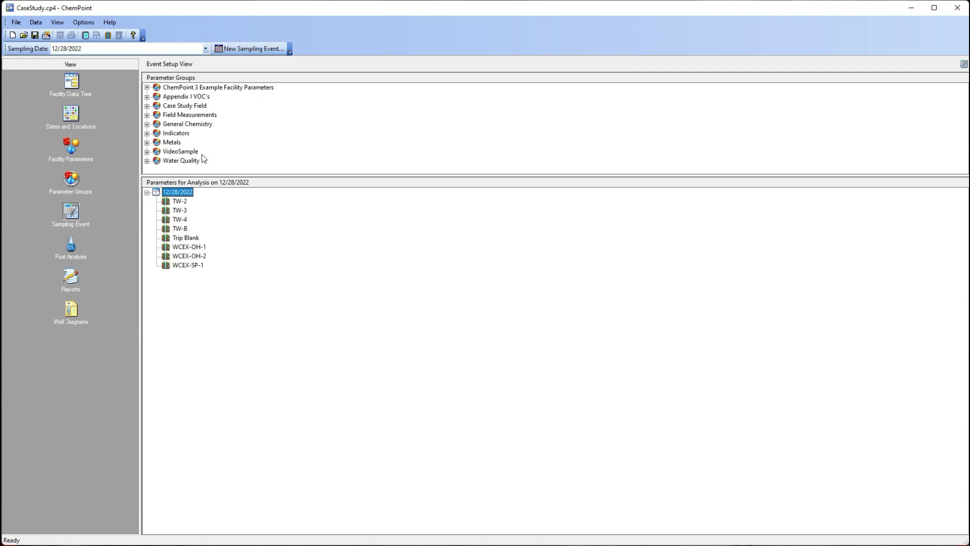
{"action": "left_click", "coordinate": [147, 152]}
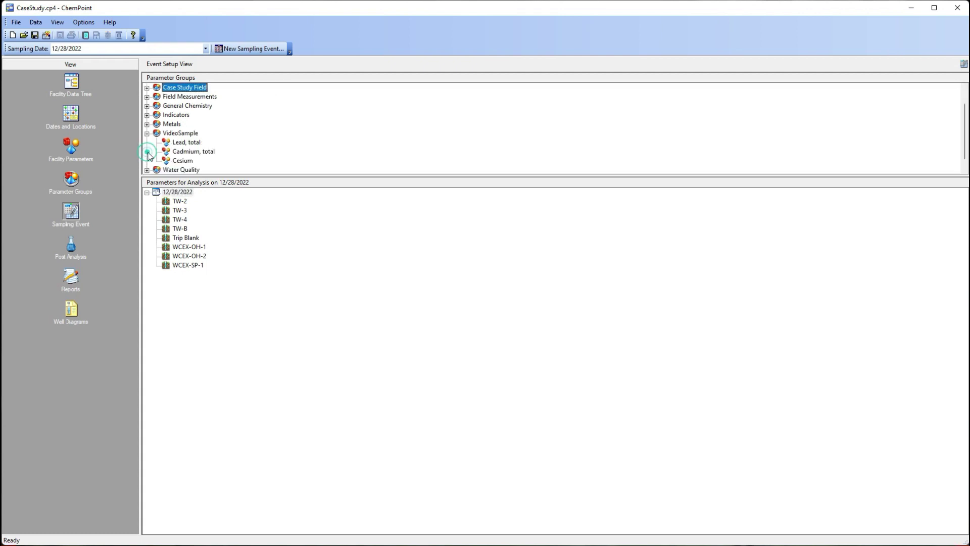
{"action": "left_click", "coordinate": [171, 133]}
{"action": "left_click_drag", "start_coordinate": [172, 135], "coordinate": [198, 195]}
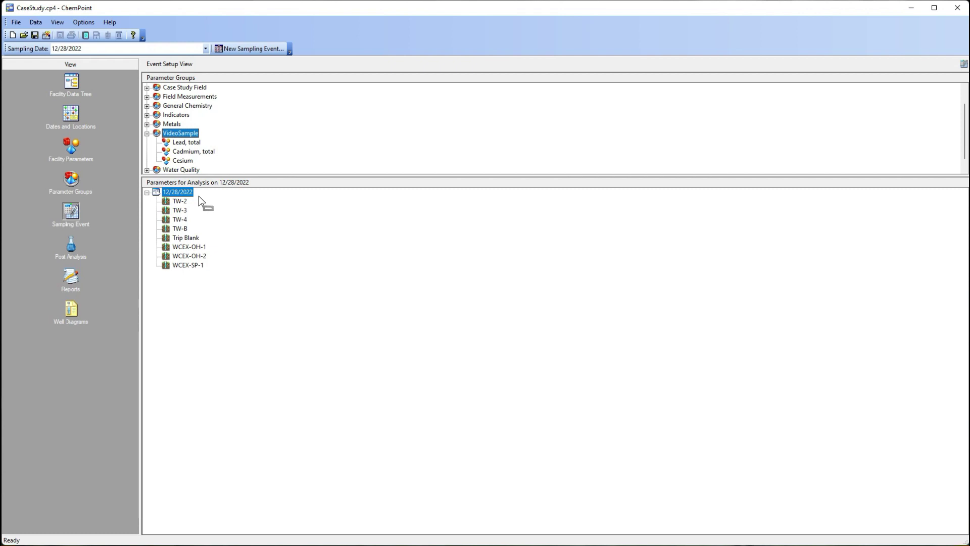
{"action": "left_click_drag", "start_coordinate": [198, 195], "coordinate": [198, 196]}
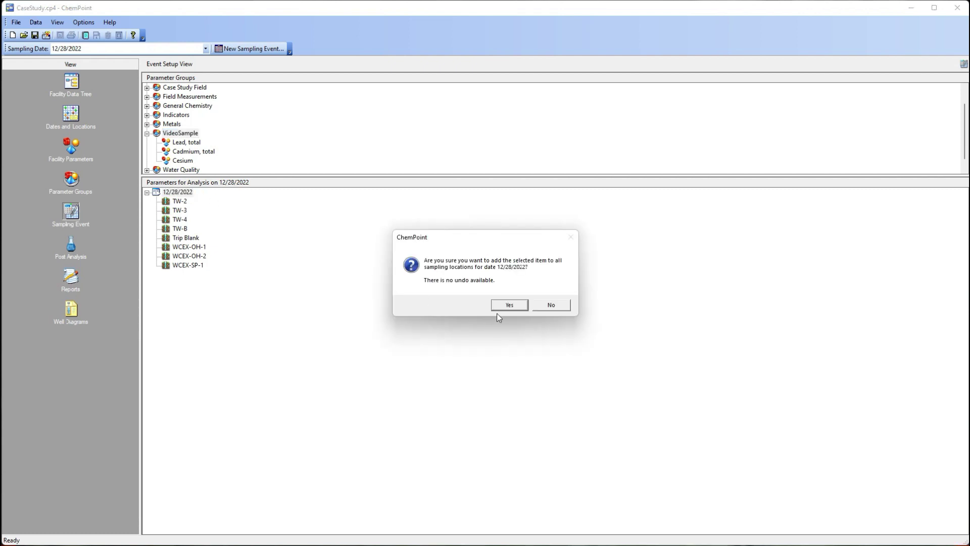
{"action": "left_click", "coordinate": [508, 306]}
{"action": "left_click", "coordinate": [504, 302]}
{"action": "left_click", "coordinate": [503, 302]}
{"action": "left_click", "coordinate": [504, 302]}
{"action": "left_click", "coordinate": [503, 302]}
{"action": "left_click", "coordinate": [503, 302]}
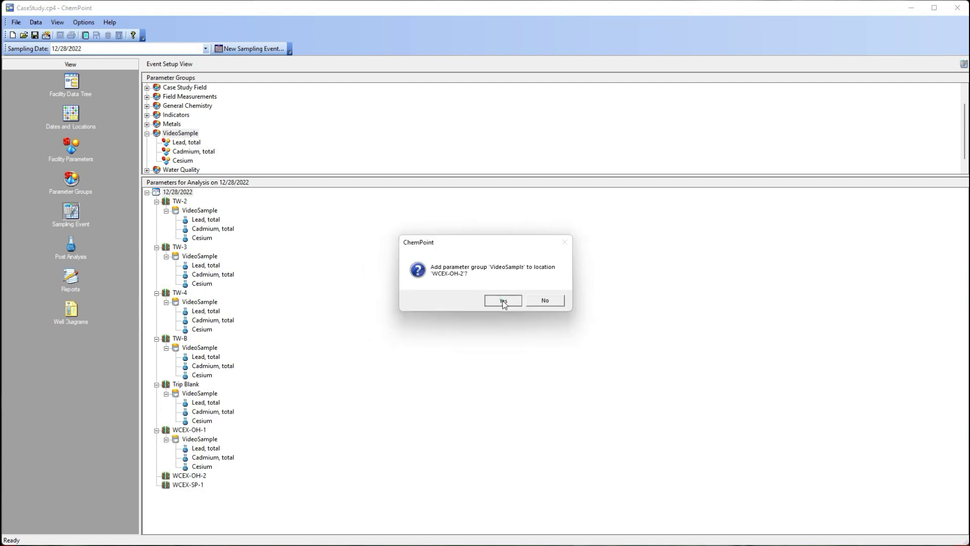
{"action": "left_click", "coordinate": [503, 301]}
{"action": "left_click", "coordinate": [504, 301]}
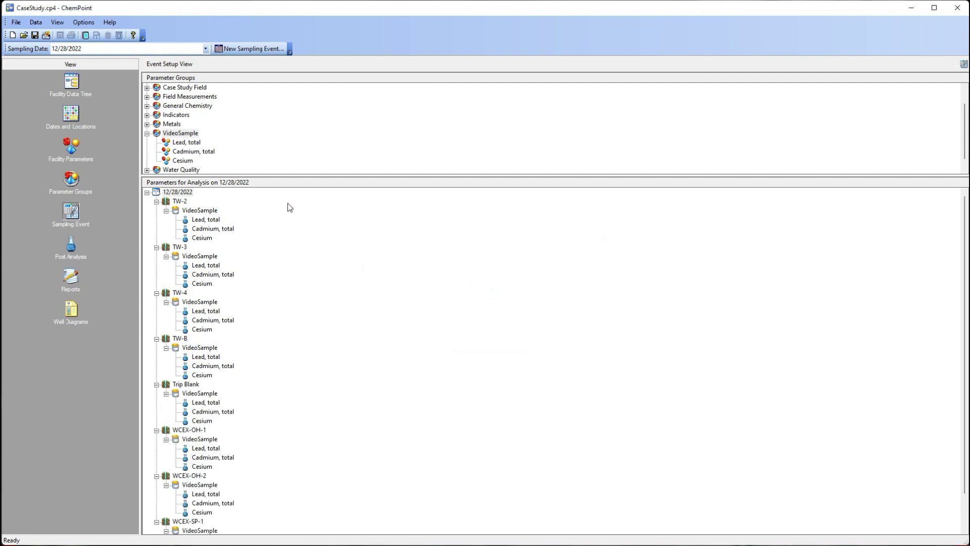
- Add the Metals parameter group to location TW-2 in the 12/28/2022 sampling event
{"action": "left_click", "coordinate": [148, 134]}
{"action": "left_click", "coordinate": [147, 142]}
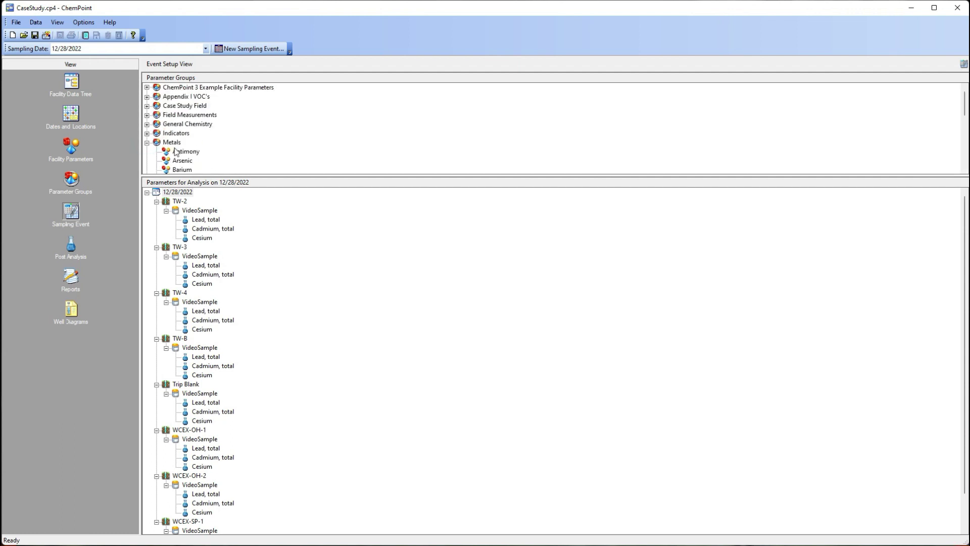
{"action": "left_click_drag", "start_coordinate": [171, 142], "coordinate": [182, 200]}
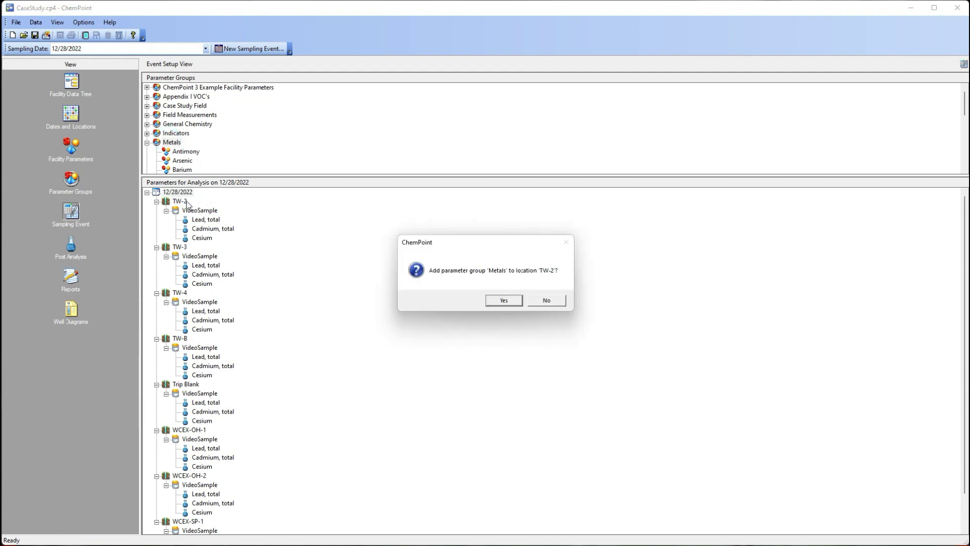
{"action": "left_click", "coordinate": [497, 301]}
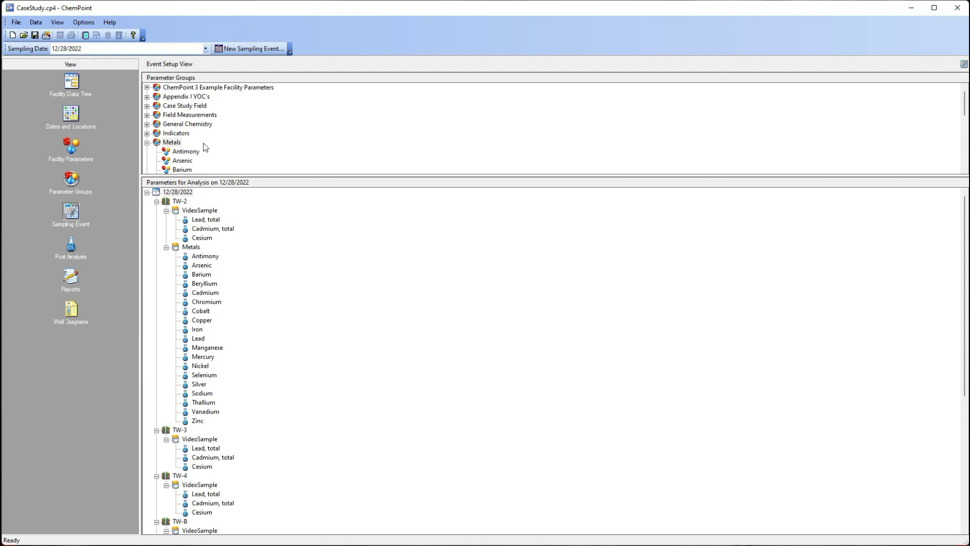
- Add the Nitrate parameter from the General Chemistry group to the VideoSample container of location TW-2
{"action": "left_click", "coordinate": [147, 115]}
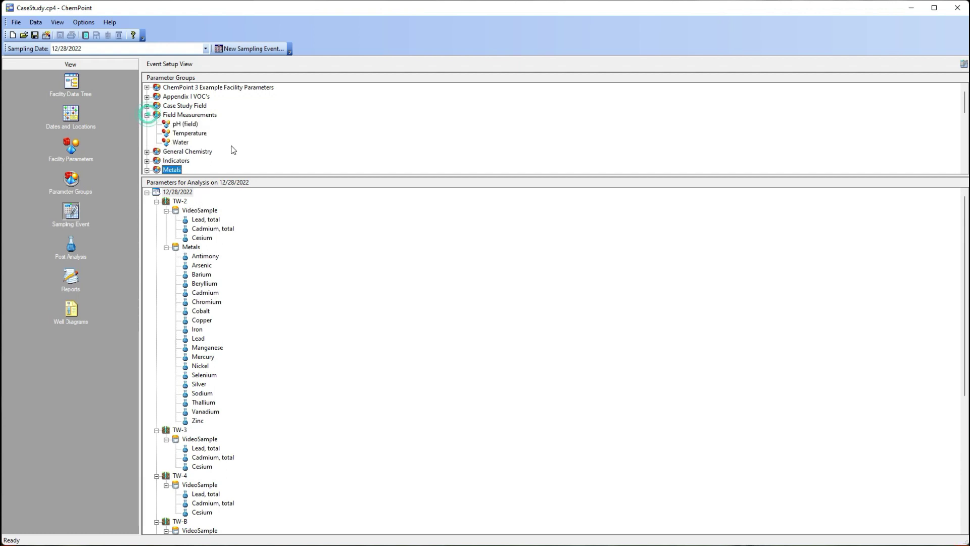
{"action": "left_click", "coordinate": [147, 151]}
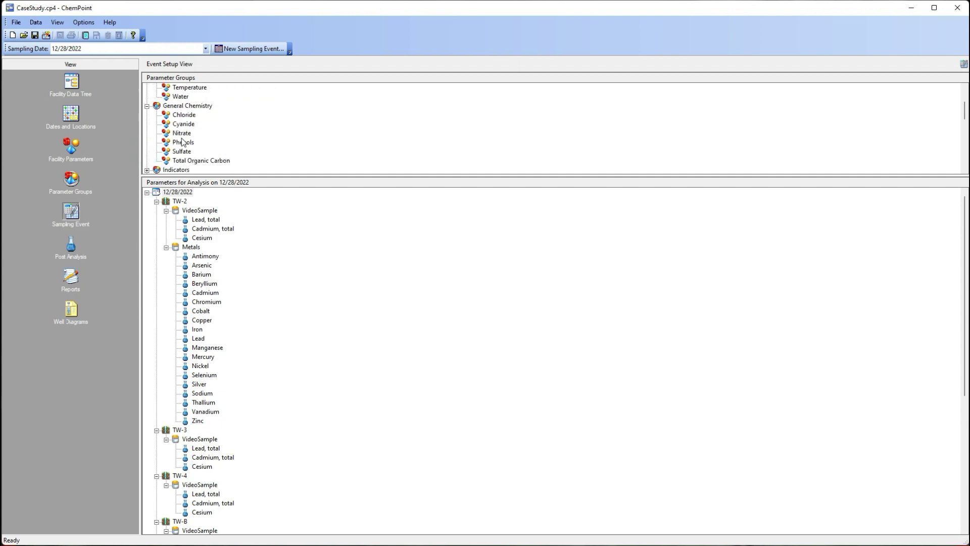
{"action": "left_click", "coordinate": [178, 134]}
{"action": "left_click_drag", "start_coordinate": [178, 134], "coordinate": [211, 212]}
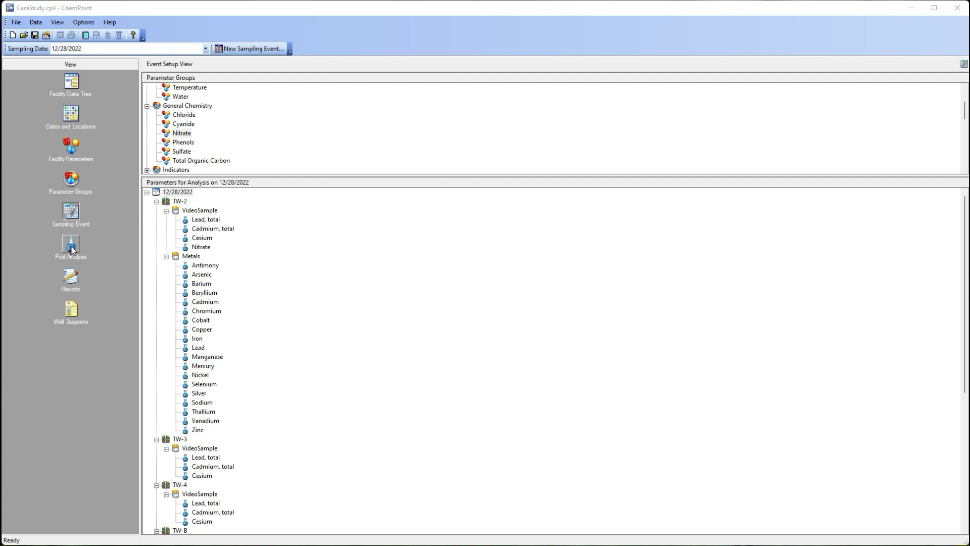
- In the post analysis data for 12/28/2022, set the Cadmium, total concentration of the TW-4 VideoSample container to 25 ppb
{"action": "left_click", "coordinate": [71, 248]}
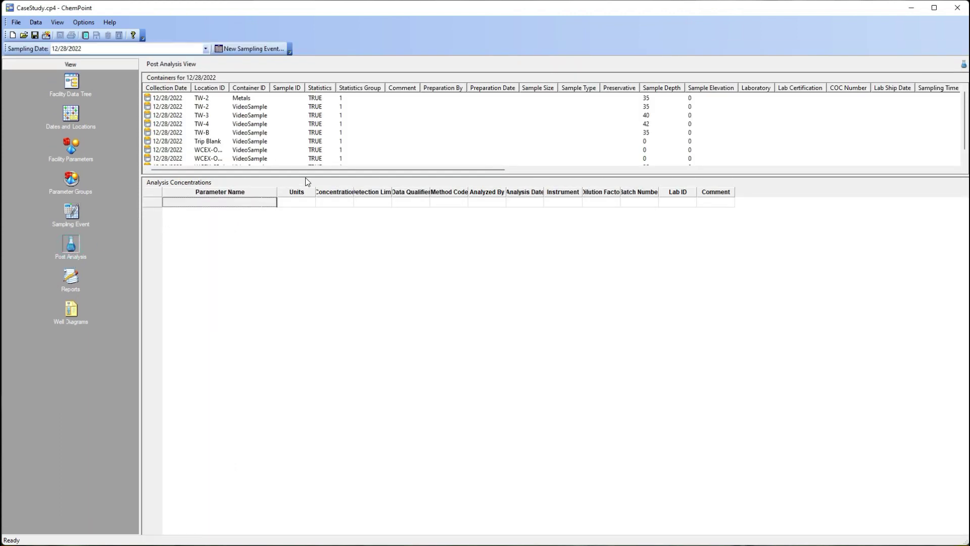
{"action": "left_click_drag", "start_coordinate": [312, 176], "coordinate": [312, 245]}
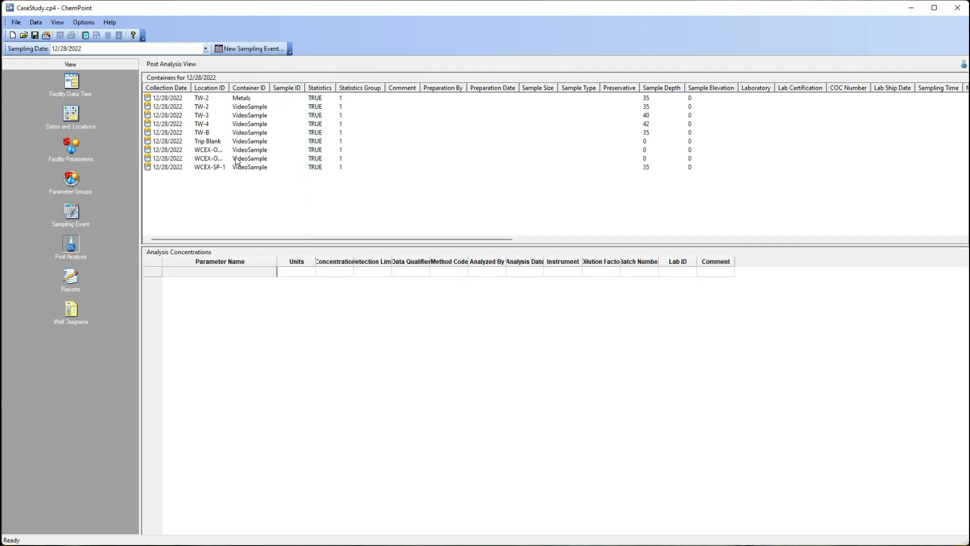
{"action": "left_click", "coordinate": [202, 124]}
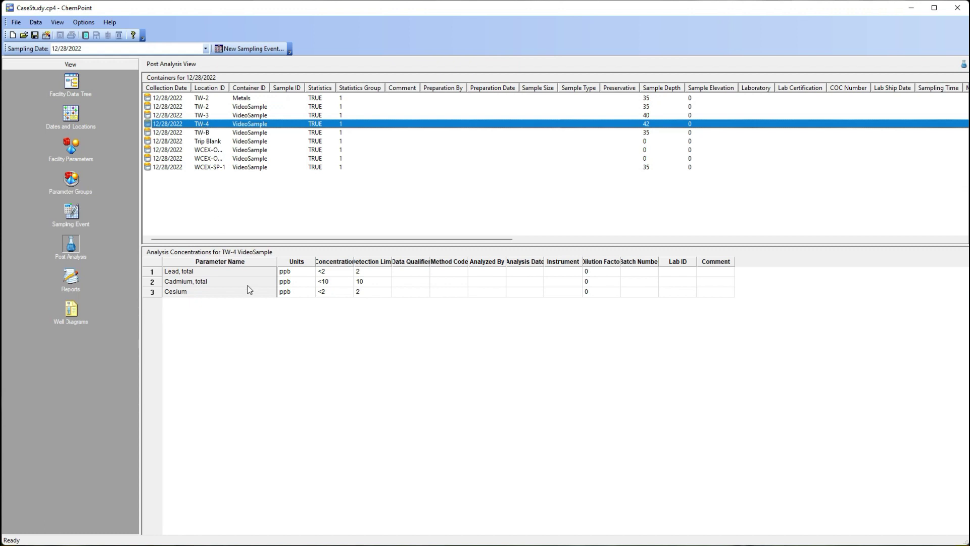
{"action": "double_click", "coordinate": [342, 285]}
{"action": "type", "text": "25"}
{"action": "left_click", "coordinate": [399, 293]}
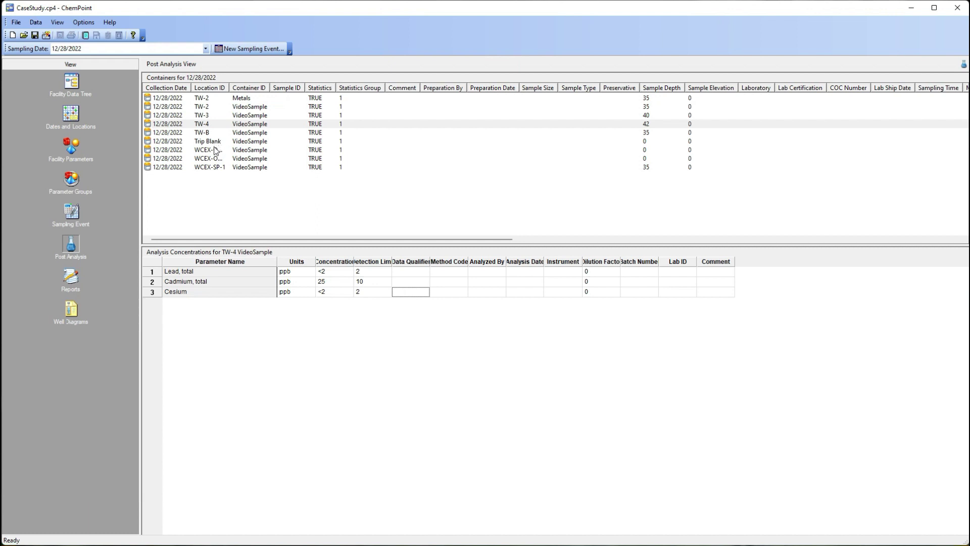
- Set the Cadmium, total concentration of the WCEX-OH-1 VideoSample container to 15 ppb
{"action": "left_click", "coordinate": [219, 152]}
{"action": "left_click", "coordinate": [220, 152]}
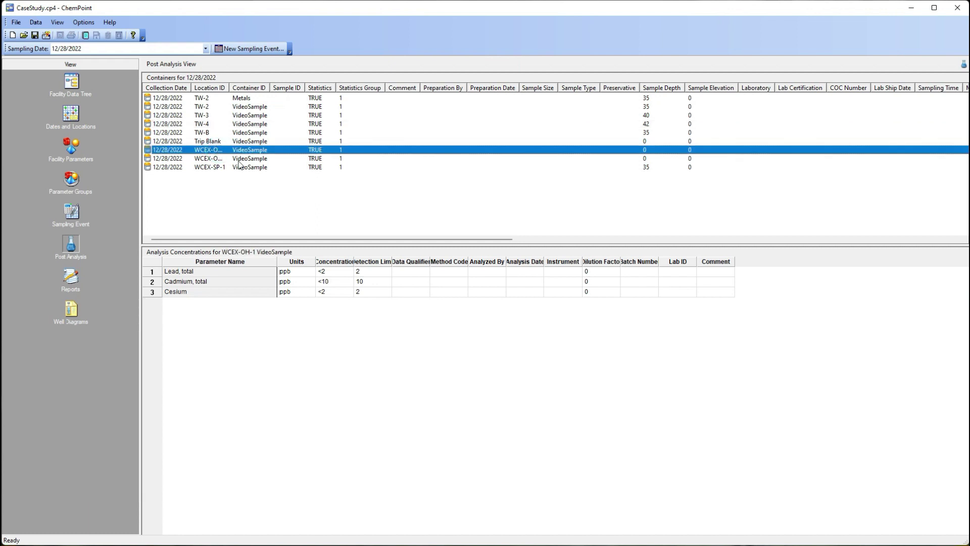
{"action": "left_click", "coordinate": [336, 281]}
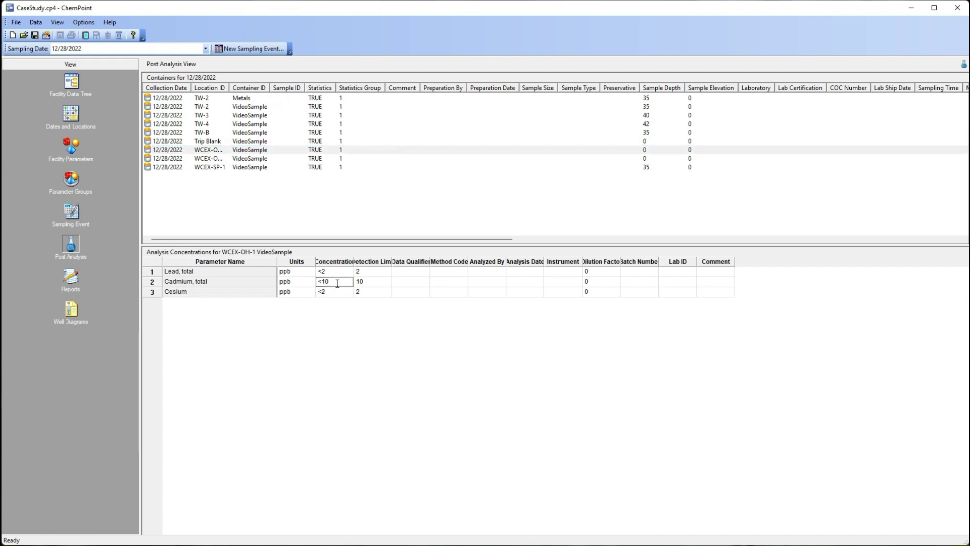
{"action": "type", "text": "15"}
{"action": "left_click", "coordinate": [371, 298]}
{"action": "left_click", "coordinate": [415, 283]}
{"action": "left_click", "coordinate": [418, 283]}
{"action": "left_click", "coordinate": [411, 291]}
- Set the Barium concentration of the TW-2 Metals container to 25 mg/l
{"action": "left_click", "coordinate": [241, 99]}
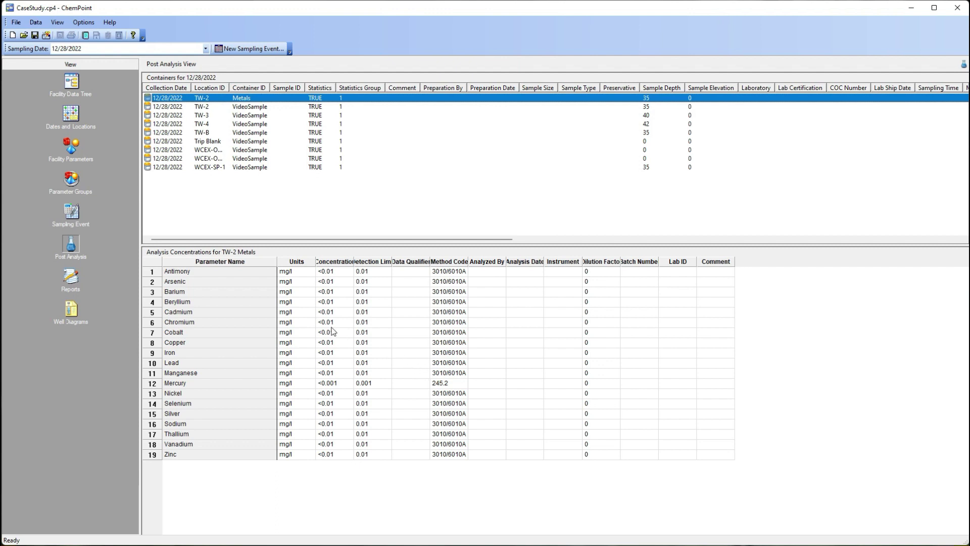
{"action": "left_click", "coordinate": [347, 293]}
{"action": "left_click", "coordinate": [348, 294]}
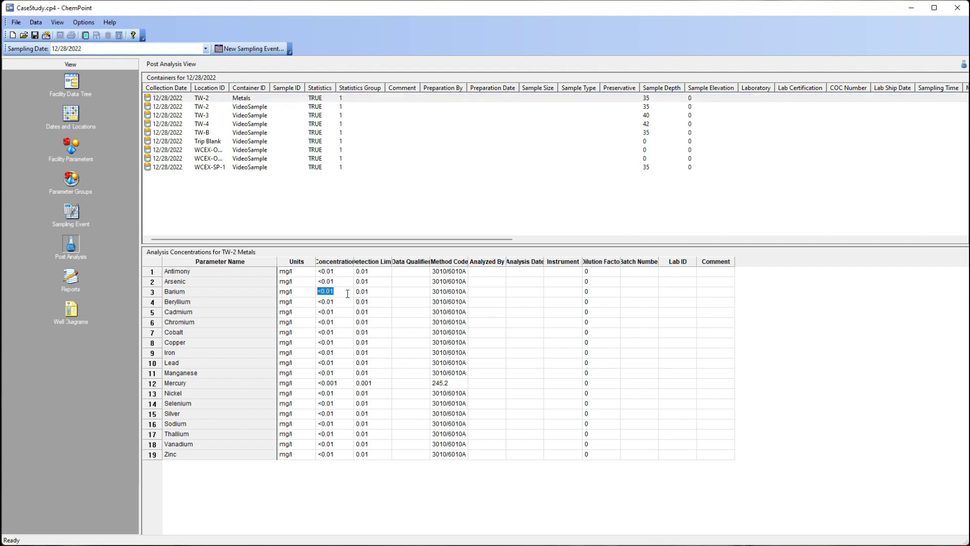
{"action": "type", "text": "25"}
{"action": "left_click", "coordinate": [333, 314]}
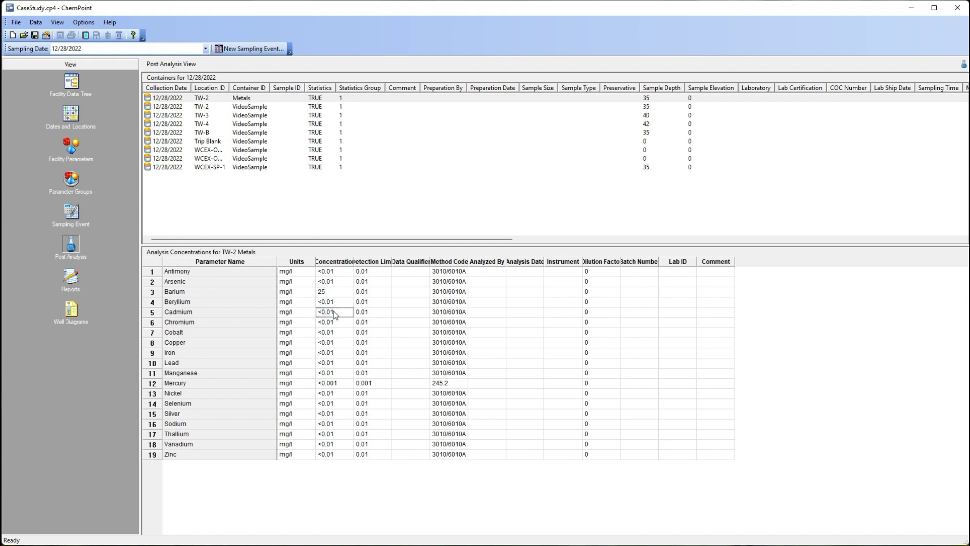